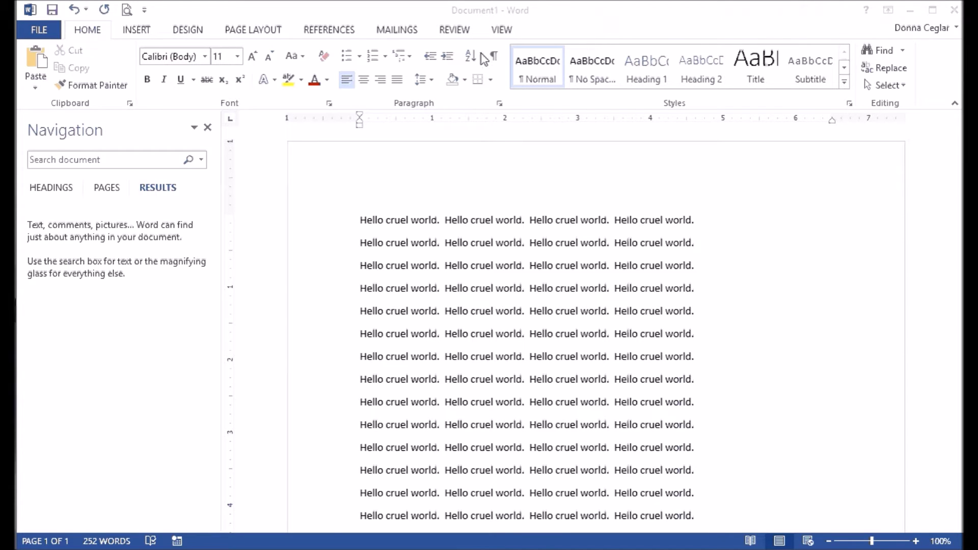
# Switch the ribbon to the View tab above the 'Hello cruel world.' document
pyautogui.click(503, 32)
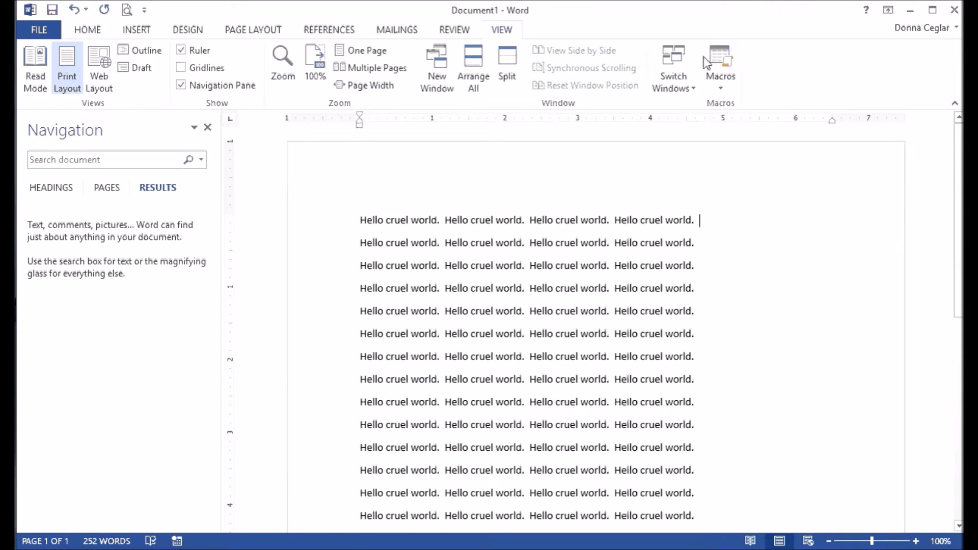
pyautogui.rightClick(771, 75)
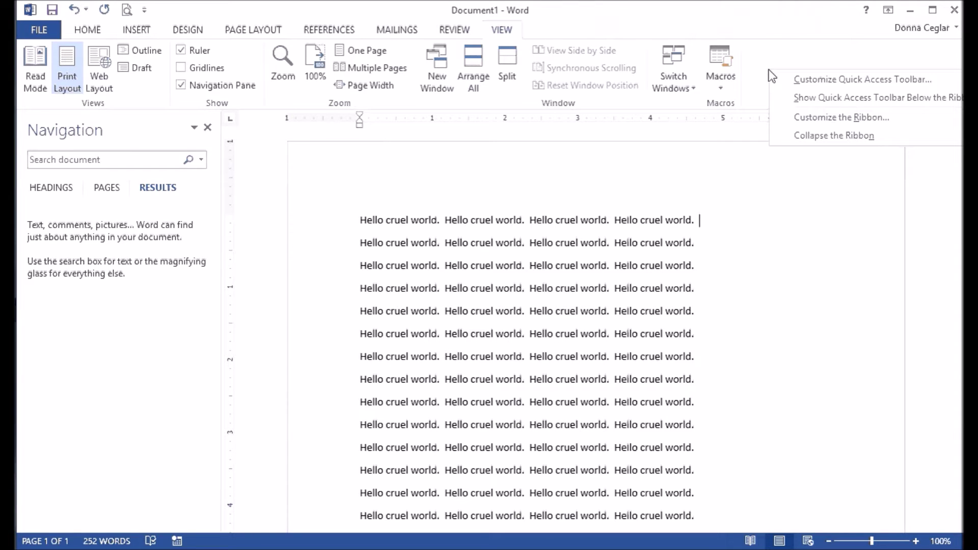
pyautogui.click(815, 120)
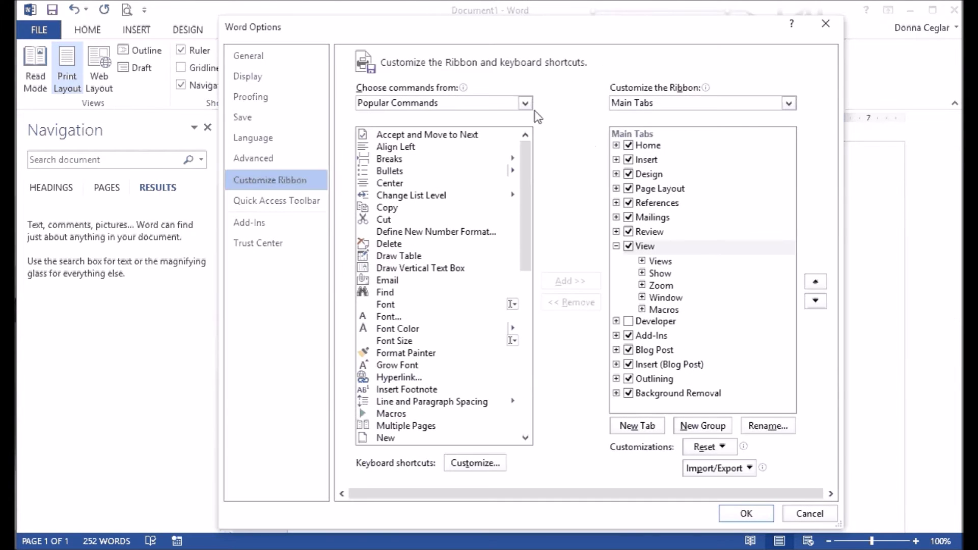
pyautogui.click(524, 104)
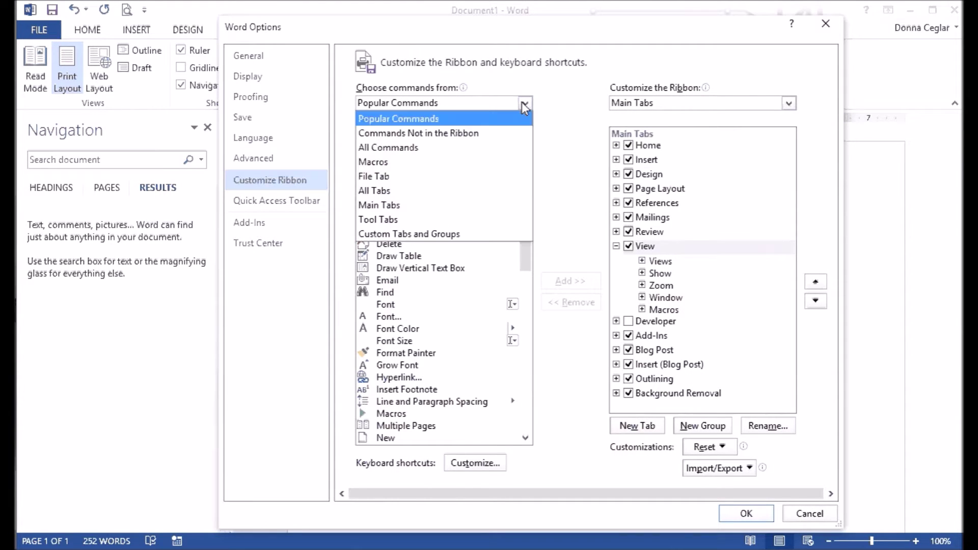
pyautogui.click(412, 207)
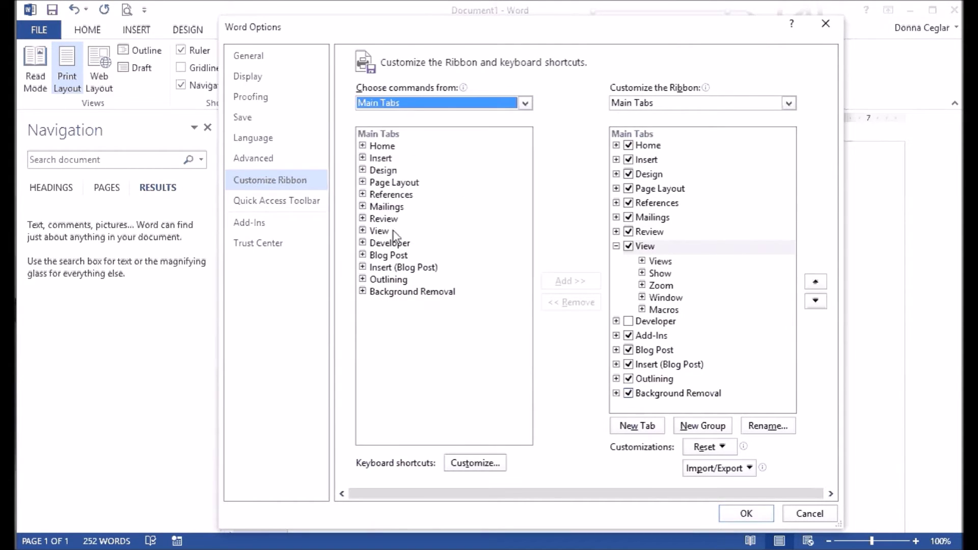
pyautogui.click(372, 230)
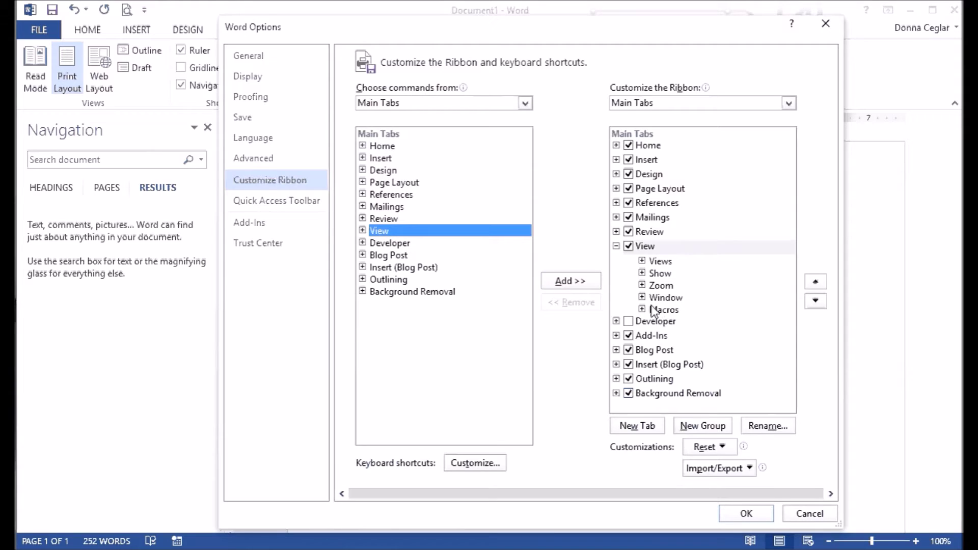
pyautogui.click(363, 231)
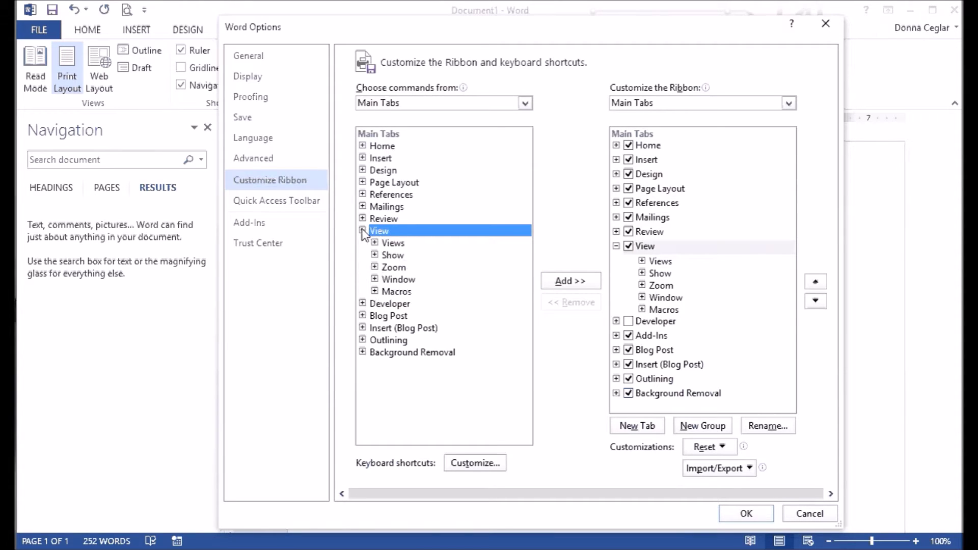
pyautogui.click(397, 291)
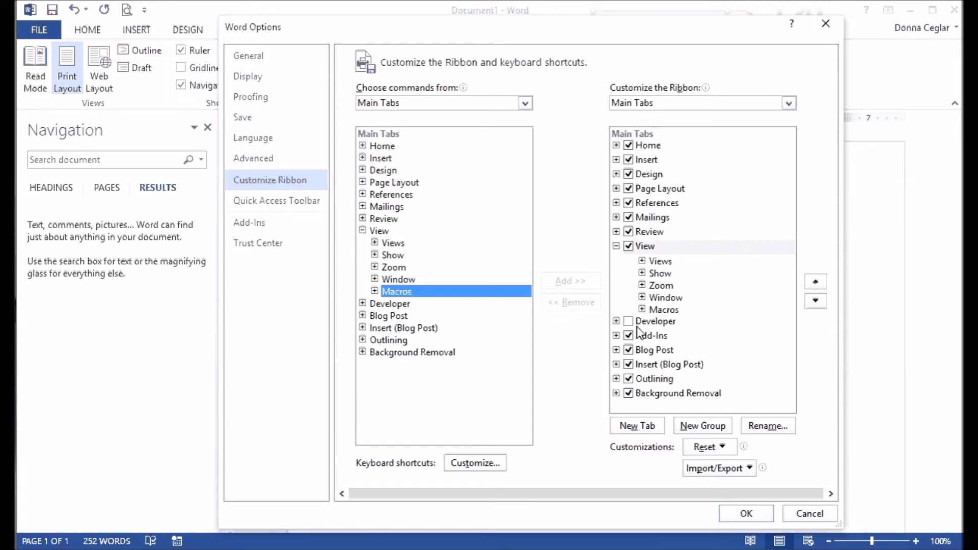
pyautogui.click(755, 518)
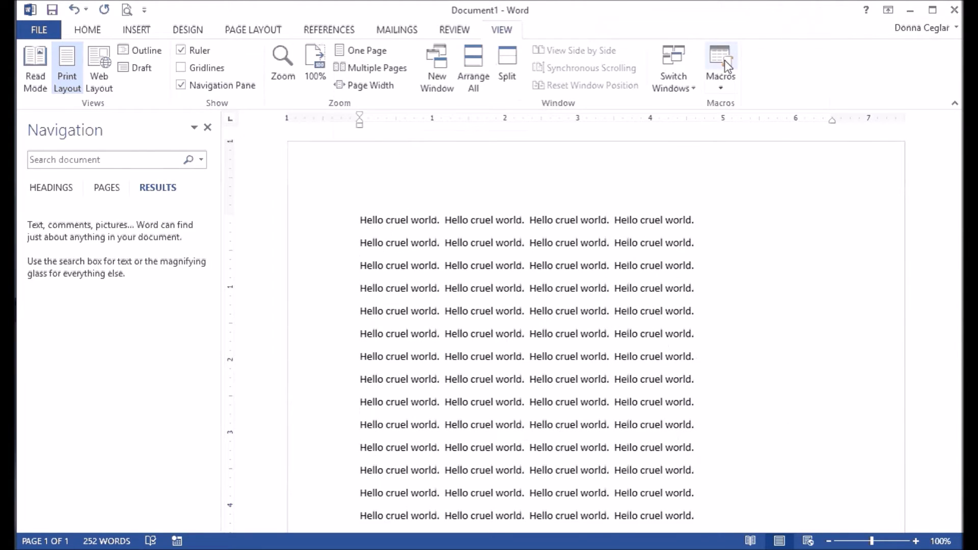
# Start recording a new macro named 'Period' for all documents and assign it to a toolbar button
pyautogui.click(724, 87)
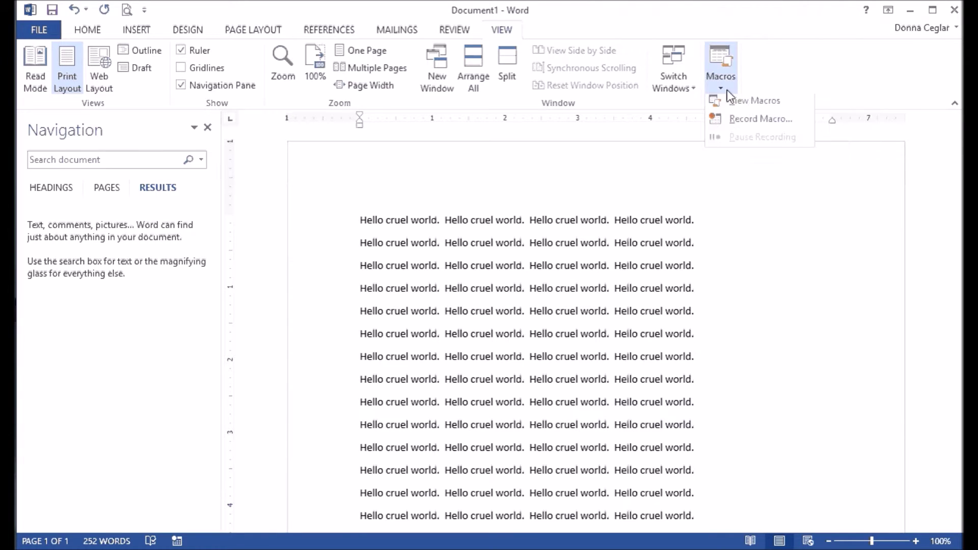
pyautogui.click(744, 123)
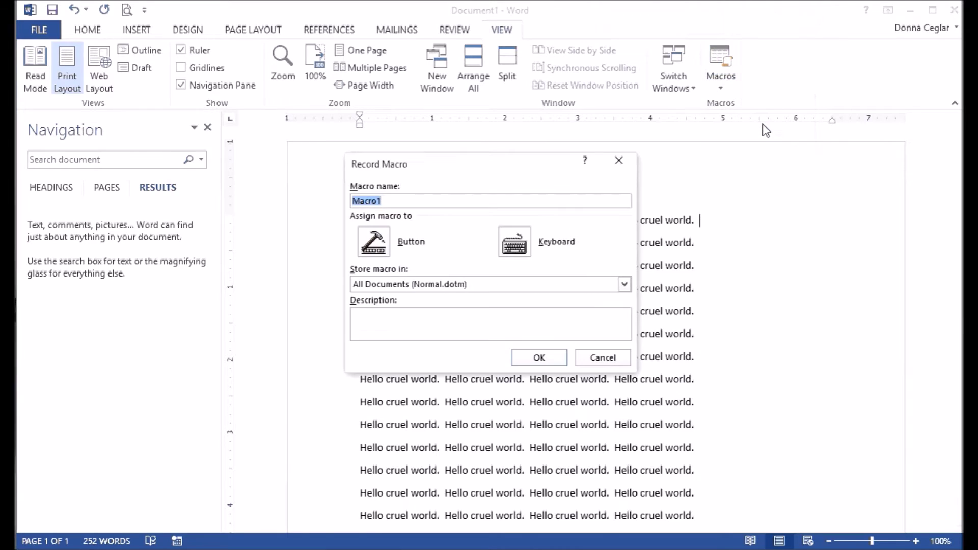
pyautogui.moveTo(494, 169); pyautogui.dragTo(766, 222)
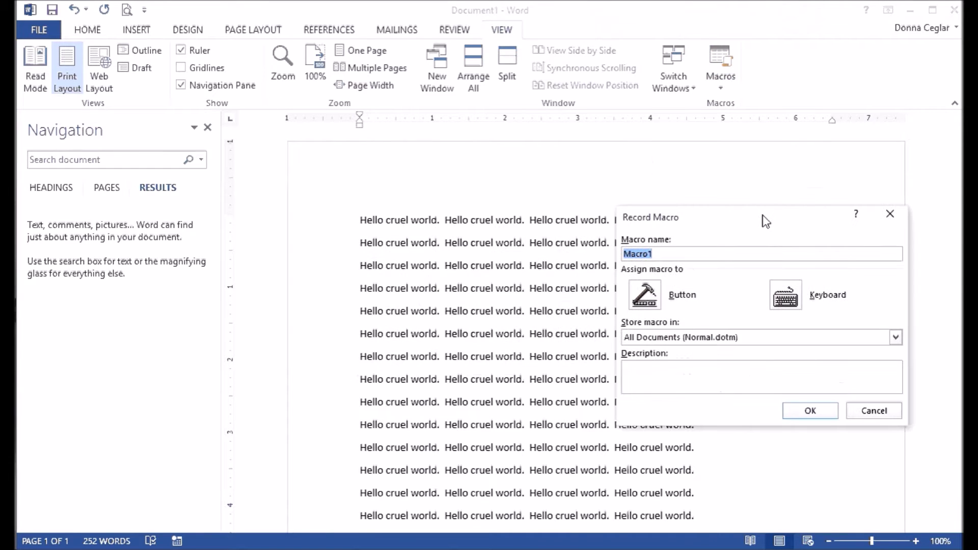
pyautogui.write('Period')
pyautogui.click(645, 295)
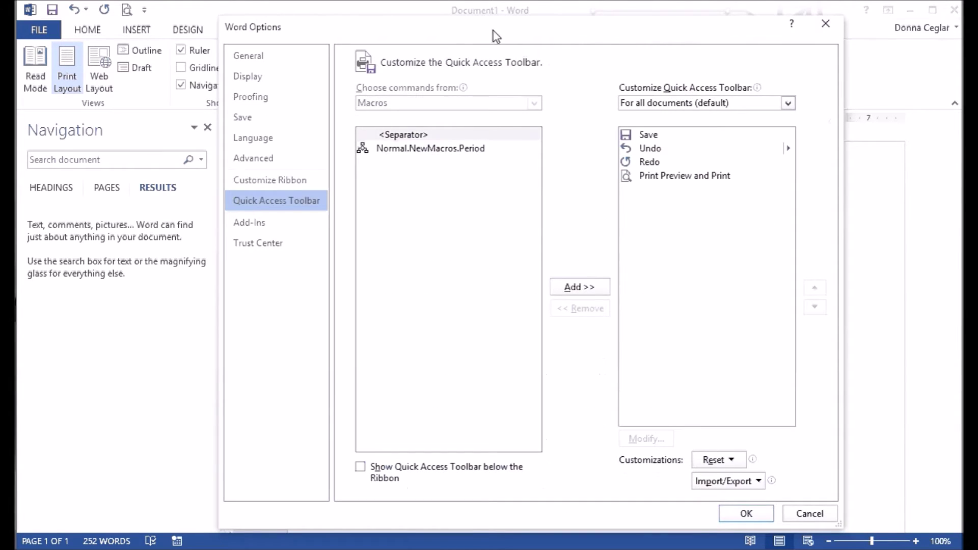
# Add Normal.NewMacros.Period to the Quick Access Toolbar and begin recording
pyautogui.moveTo(497, 35); pyautogui.dragTo(614, 57)
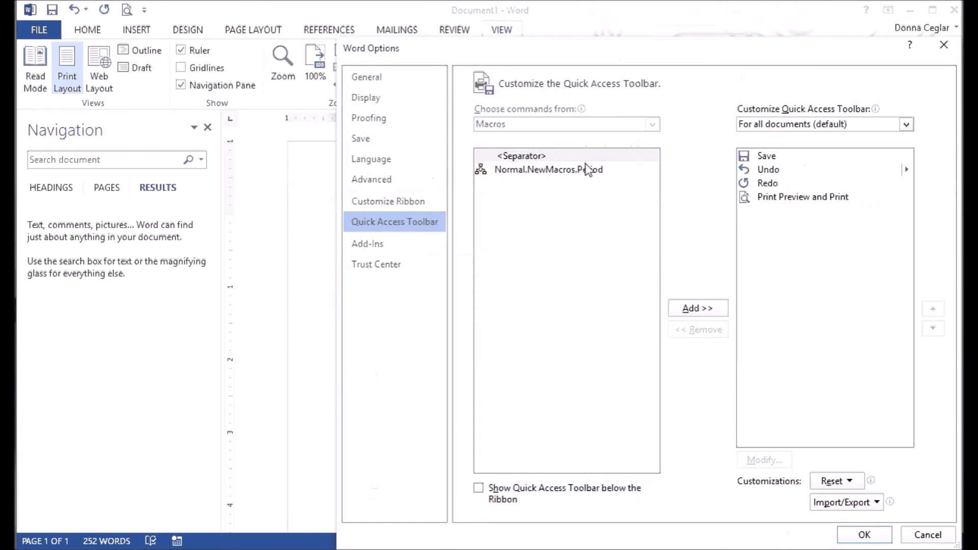
pyautogui.click(585, 172)
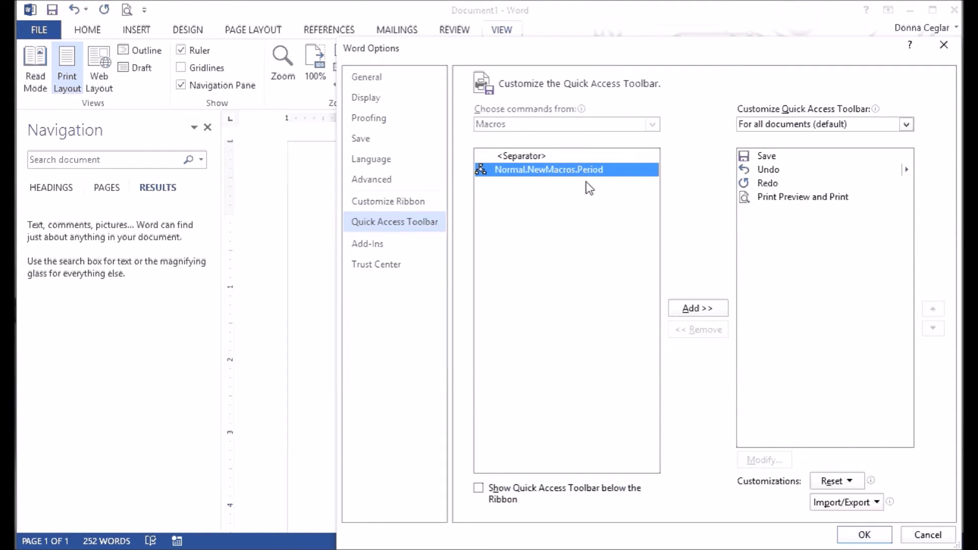
pyautogui.click(693, 308)
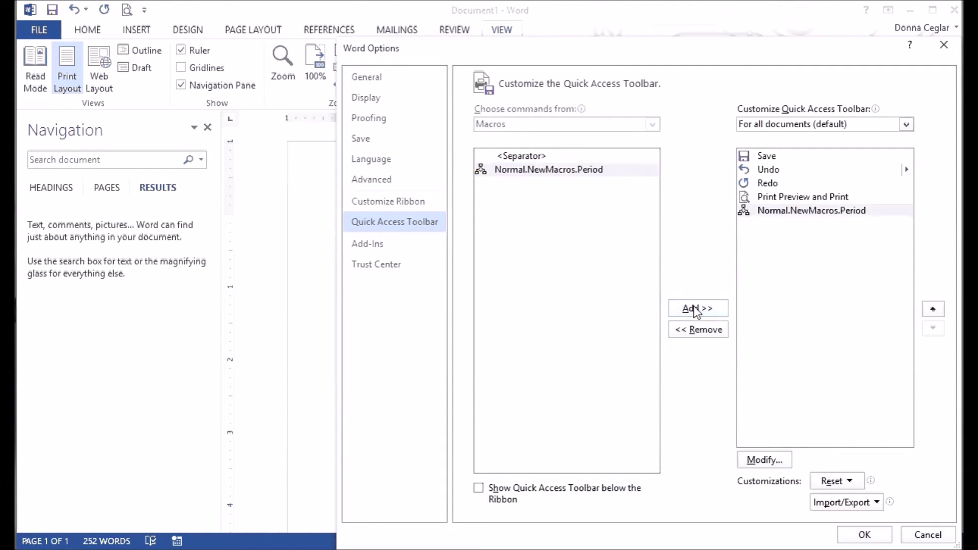
pyautogui.click(864, 534)
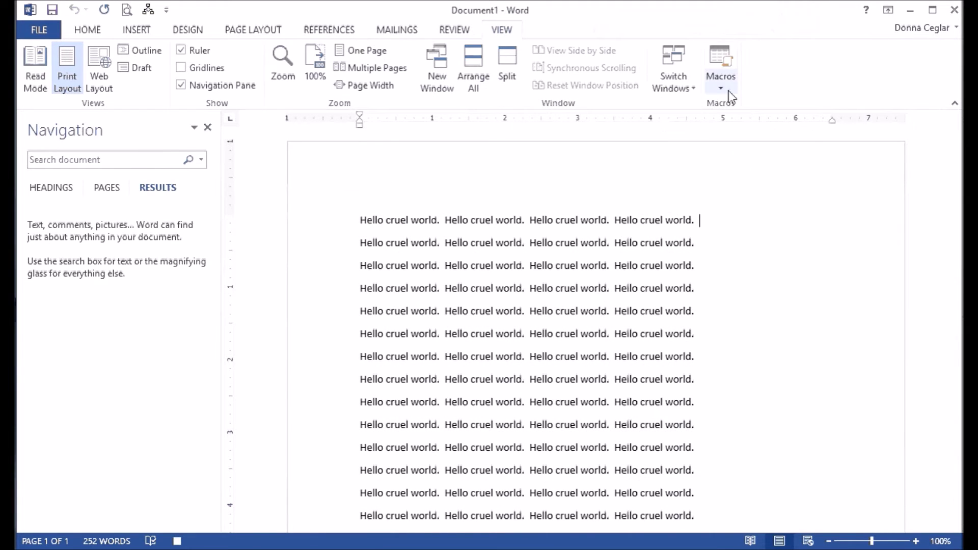
pyautogui.click(727, 89)
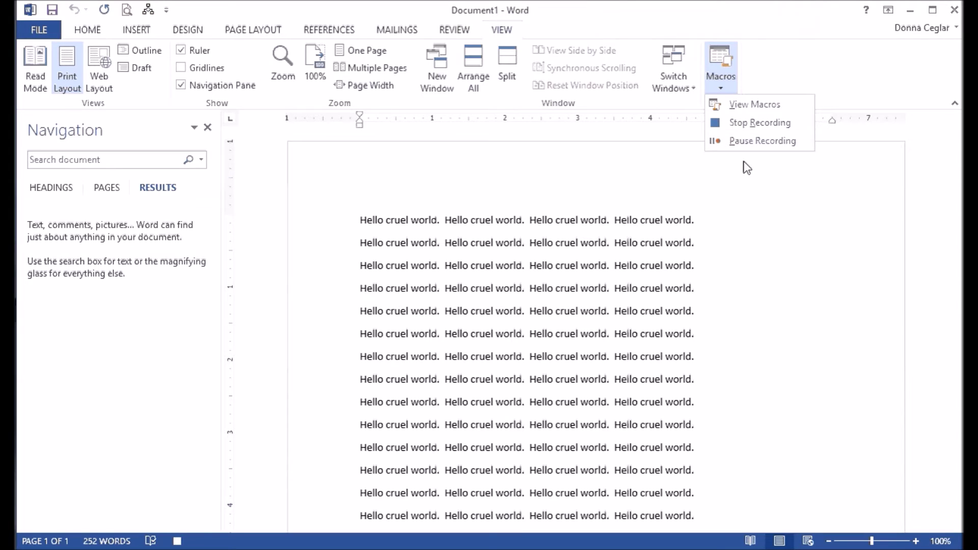
# Open Find and Replace from the Home tab and clear the old search text
pyautogui.click(710, 234)
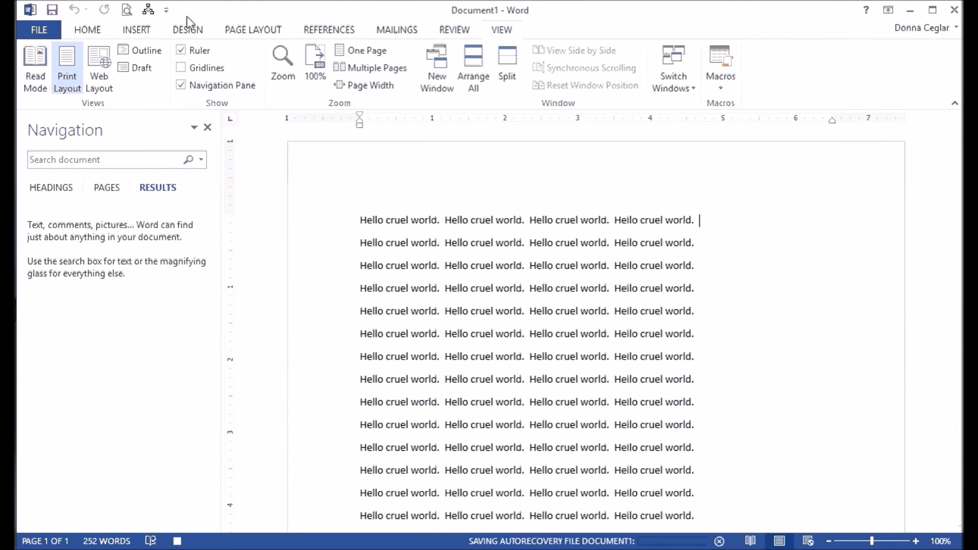
pyautogui.click(93, 32)
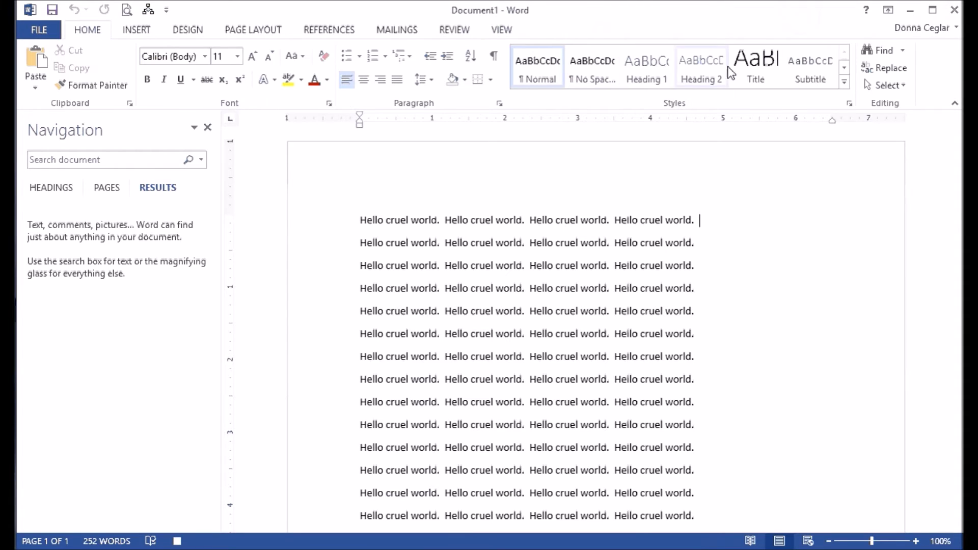
pyautogui.click(899, 73)
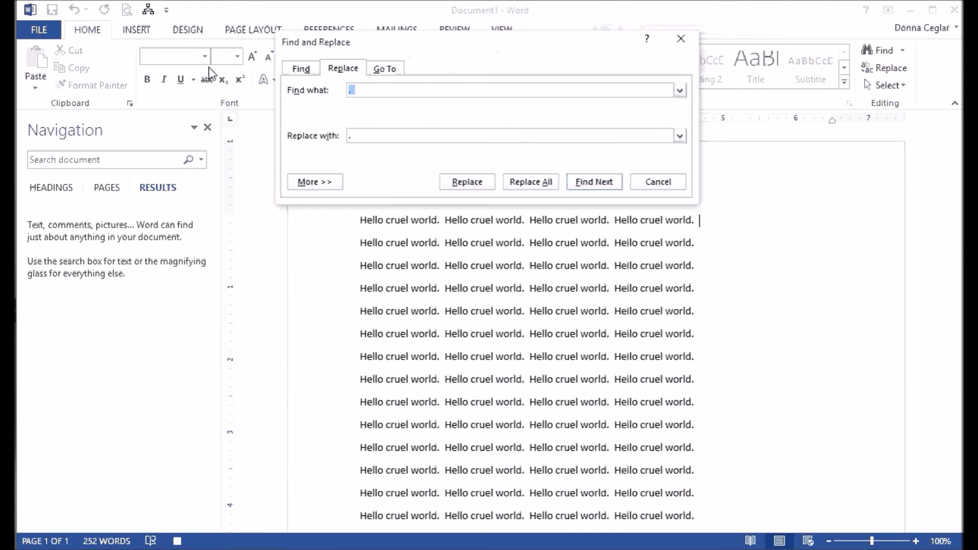
pyautogui.click(395, 88)
pyautogui.doubleClick(395, 88)
pyautogui.press('Delete')
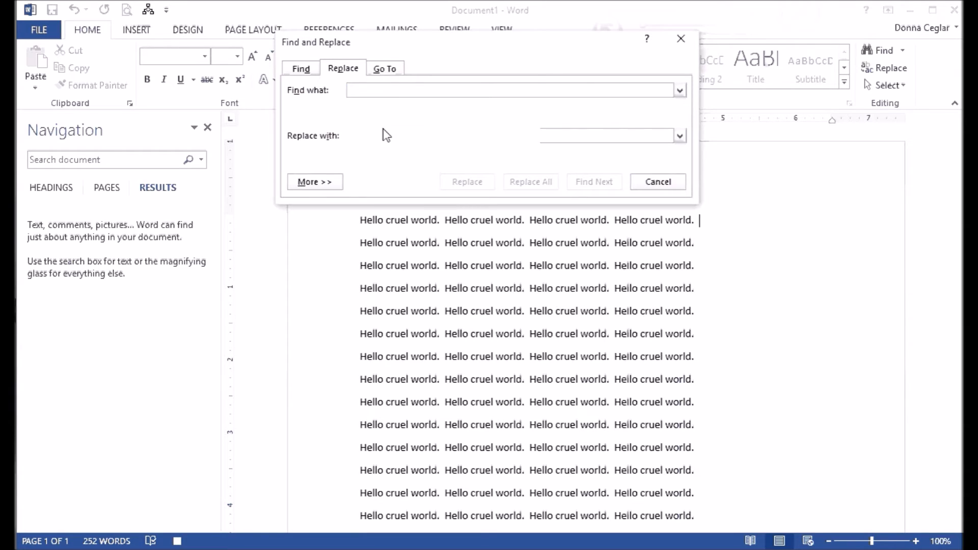
# Replace every period plus two spaces with a period plus one space (84 replacements)
pyautogui.doubleClick(381, 135)
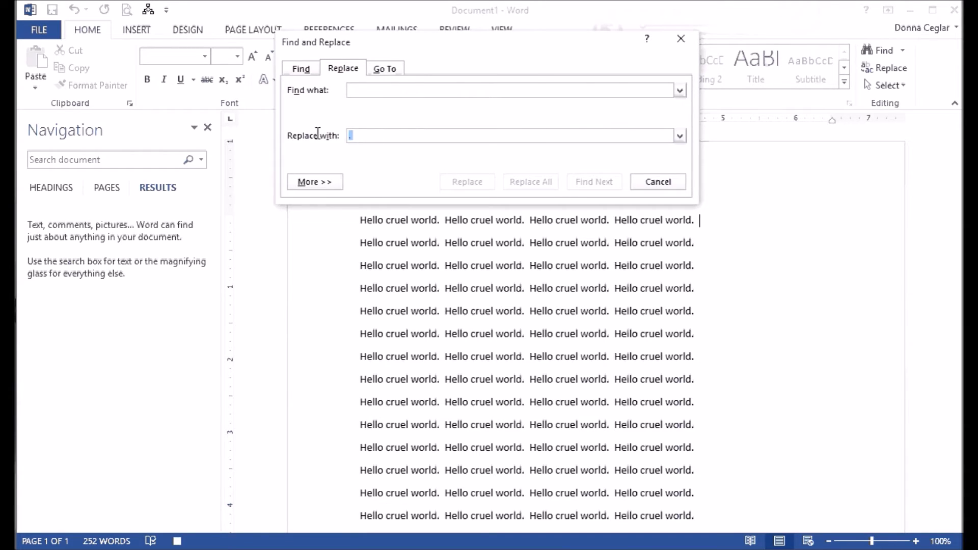
pyautogui.click(367, 92)
pyautogui.write('.')
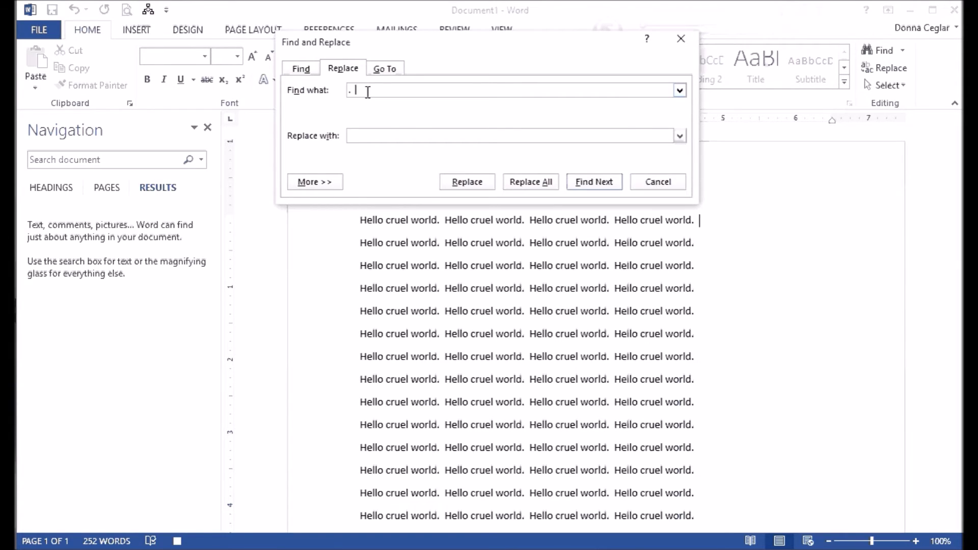
pyautogui.click(359, 134)
pyautogui.click(549, 191)
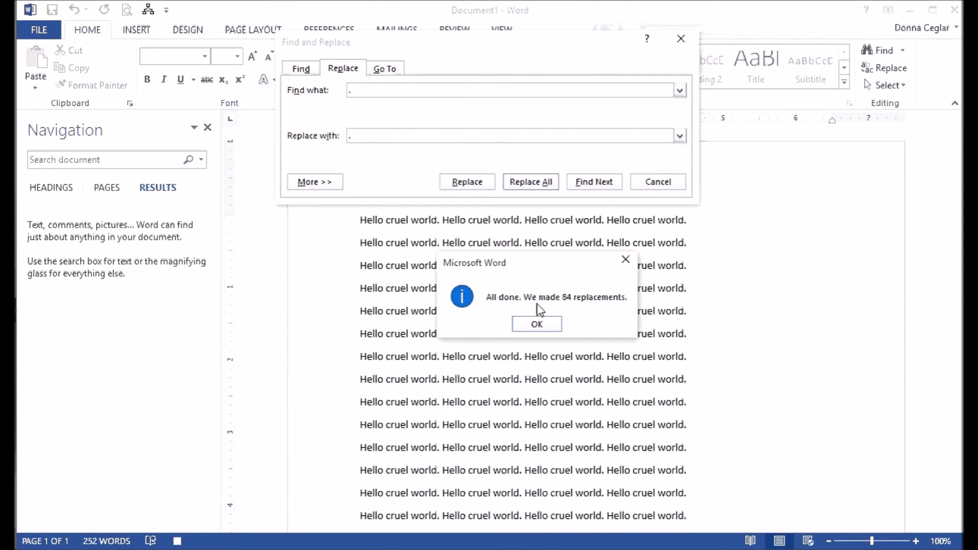
pyautogui.click(538, 325)
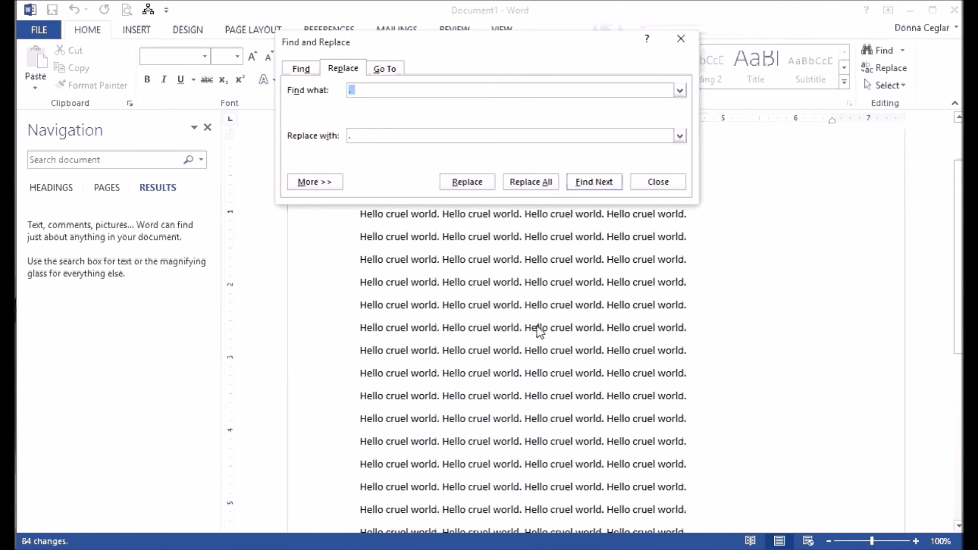
pyautogui.click(676, 182)
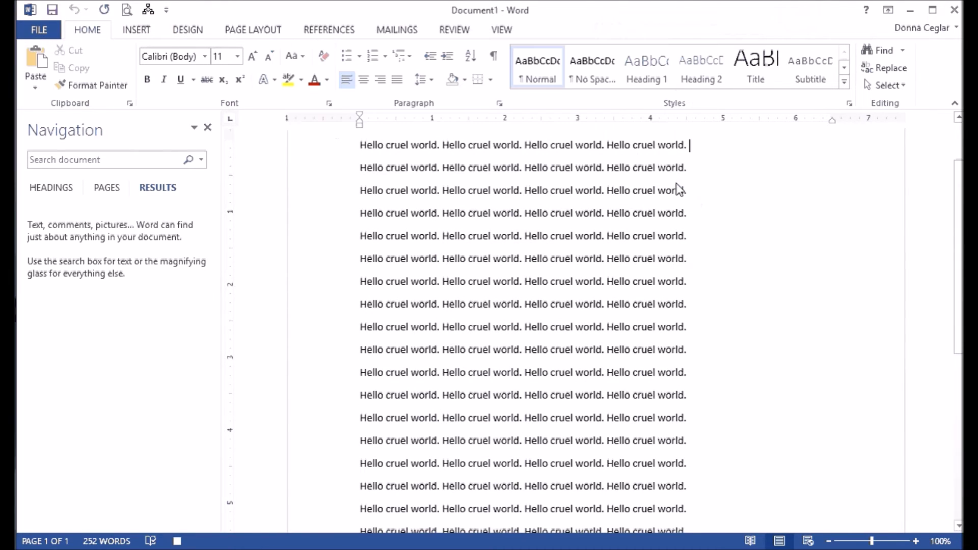
# Stop the macro recording from View > Macros
pyautogui.click(499, 33)
pyautogui.click(737, 88)
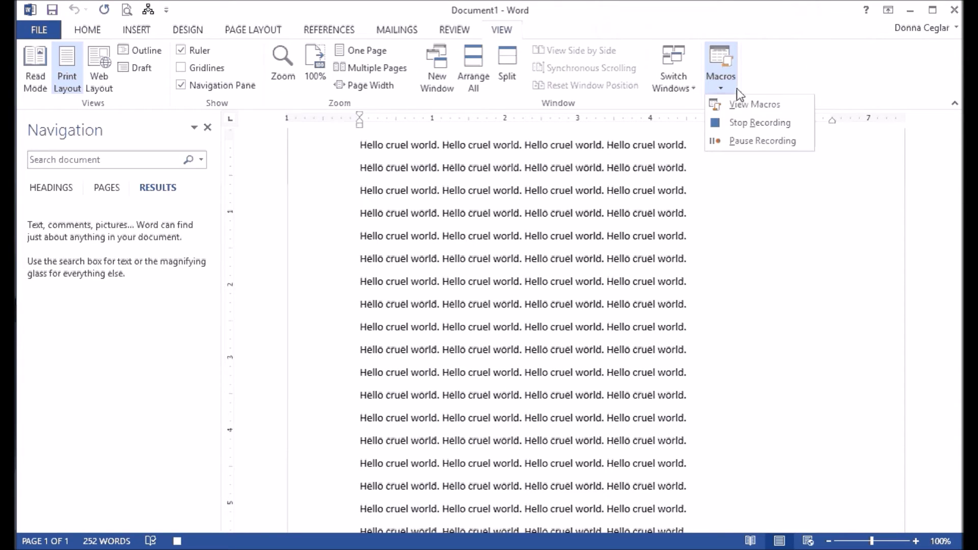
pyautogui.click(746, 123)
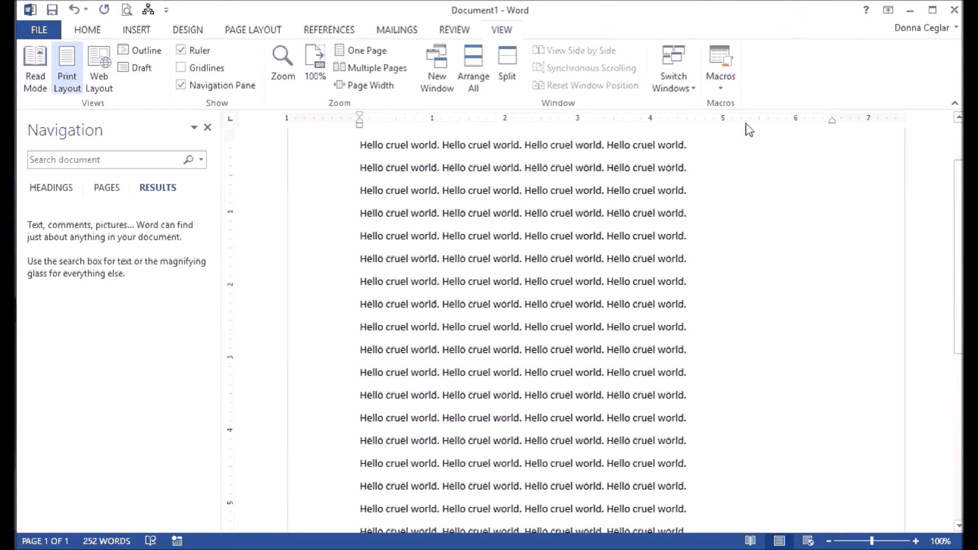
# Undo the replacements and test the Period toolbar button, which again makes 84 changes
pyautogui.click(525, 168)
pyautogui.hotkey('alt', 'ctrl', 's')
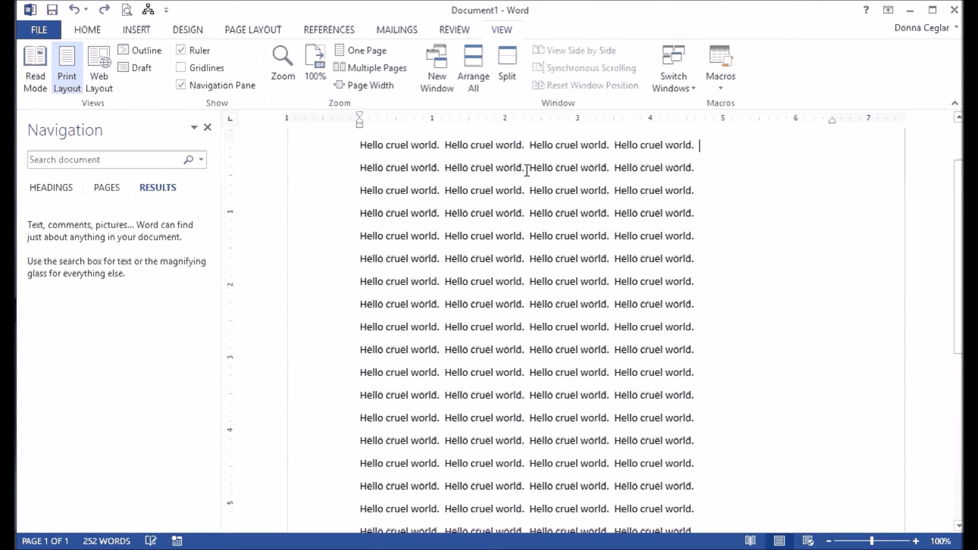
pyautogui.click(733, 206)
pyautogui.click(149, 12)
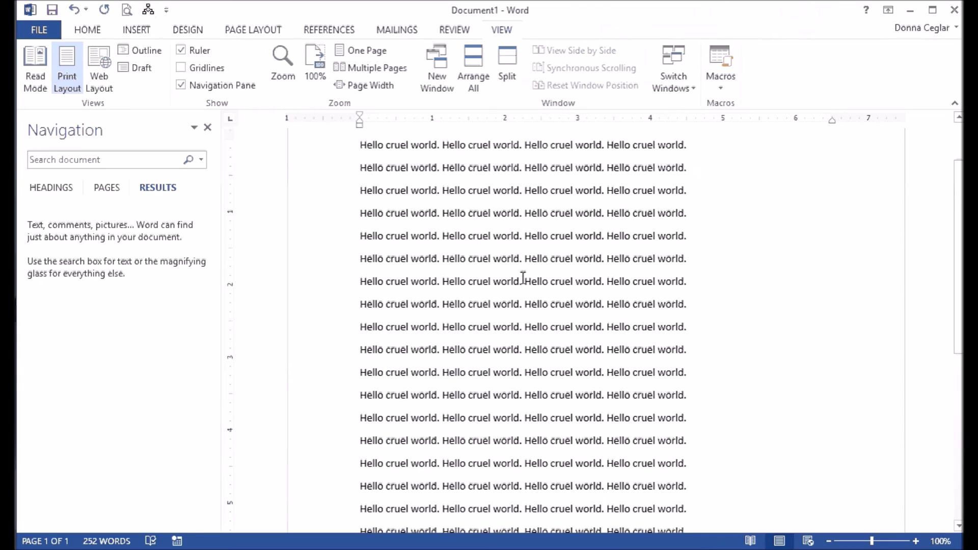
pyautogui.hotkey('ctrl', 'z')
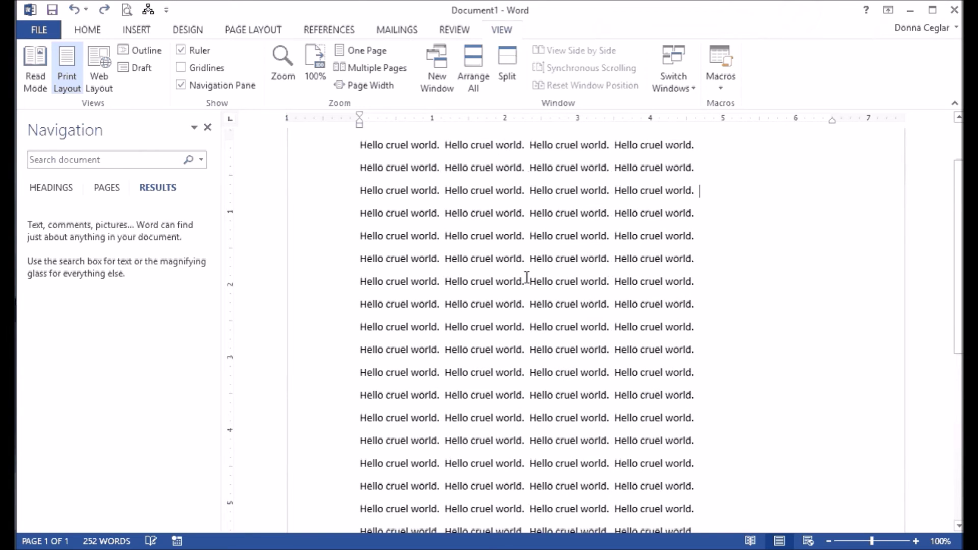
pyautogui.click(444, 148)
pyautogui.press('Left')
pyautogui.press('Left')
pyautogui.click(149, 11)
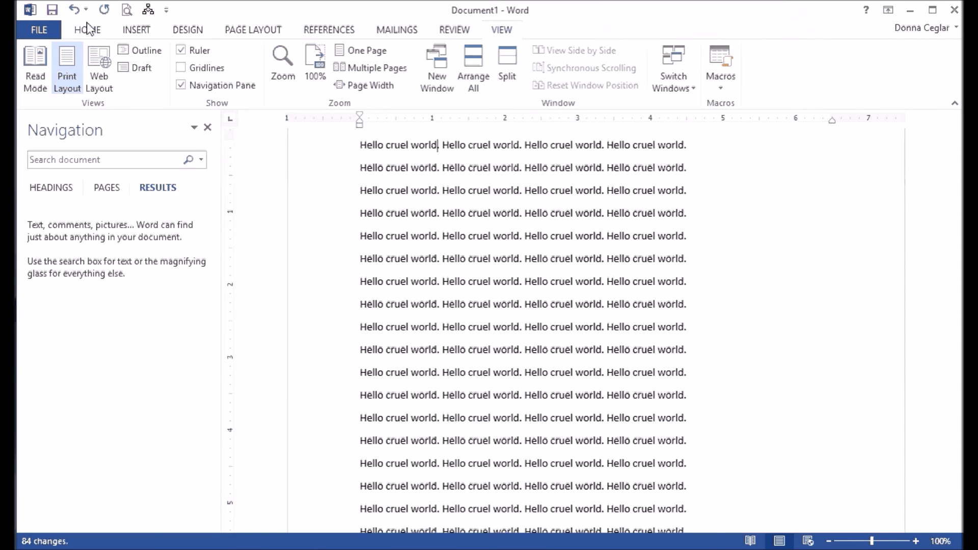
# Create a new blank document
pyautogui.click(52, 28)
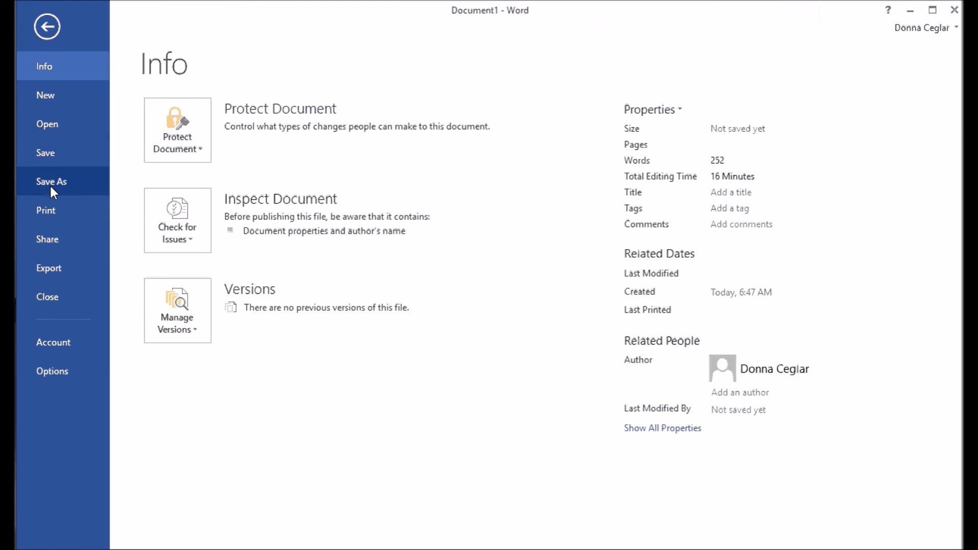
pyautogui.click(66, 97)
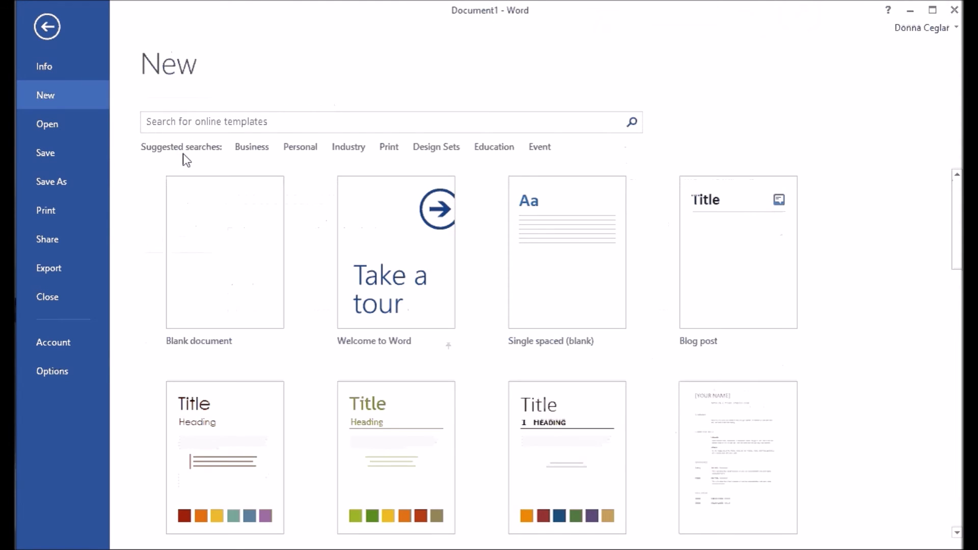
pyautogui.click(209, 205)
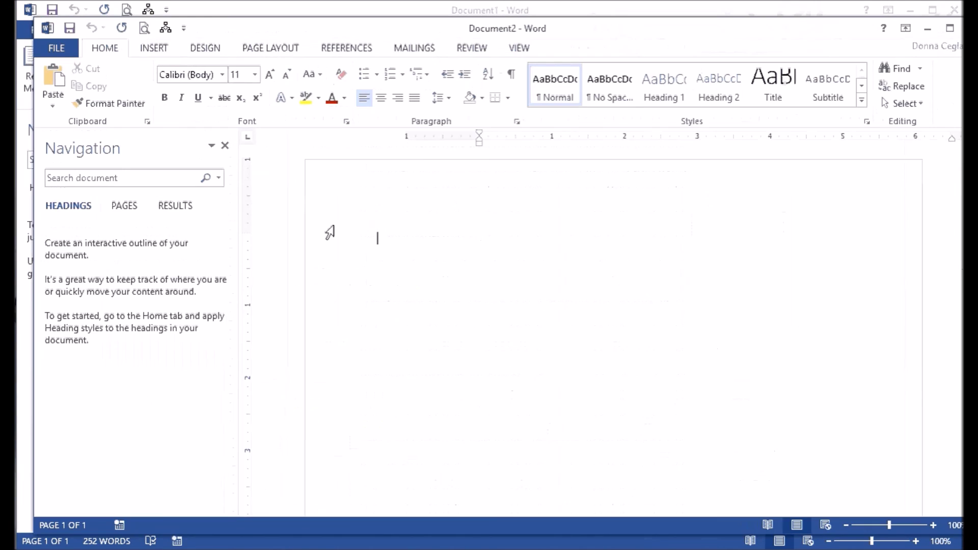
# Type 'How are you today. I'm doing great. Thank you for watching.' and run the Period macro on it
pyautogui.write('How are you')
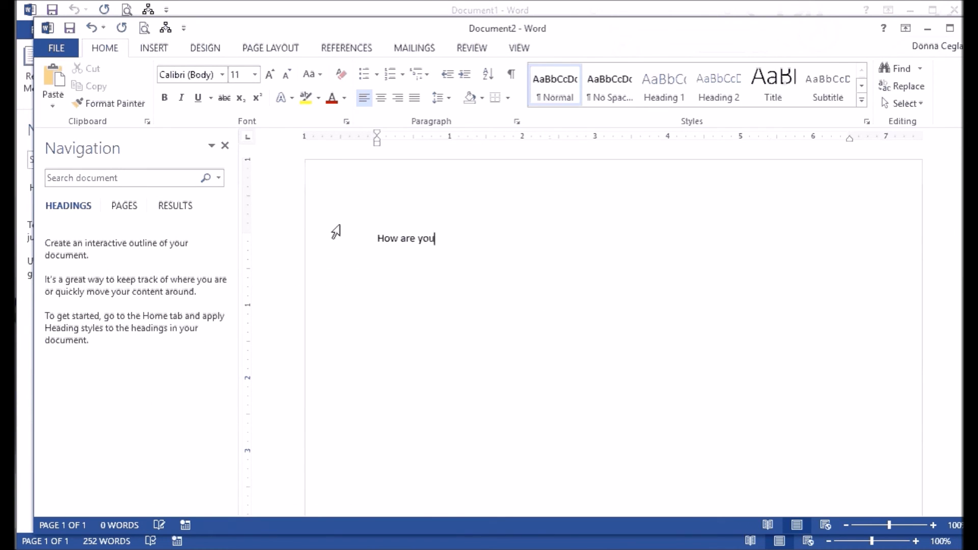
pyautogui.write(" today.  I'm doing great.")
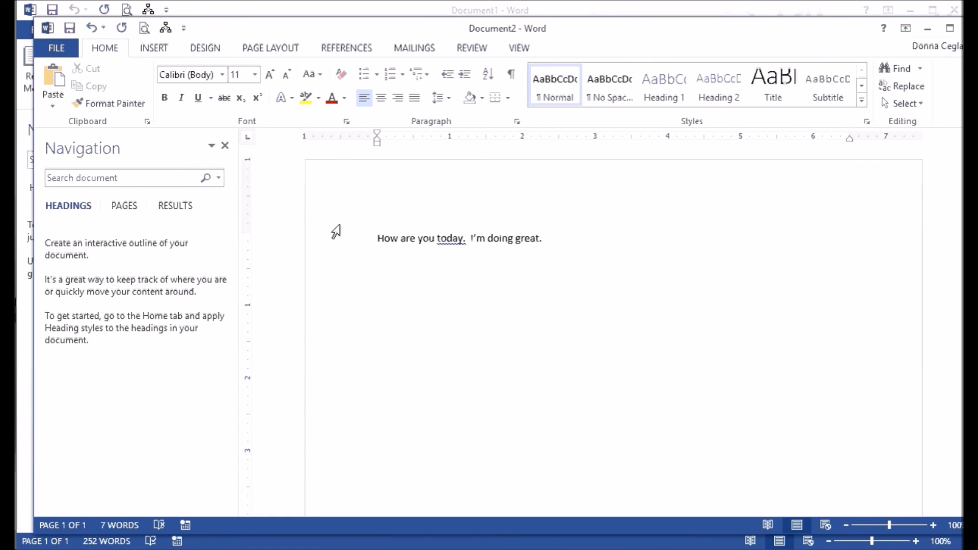
pyautogui.write('Thank you for w')
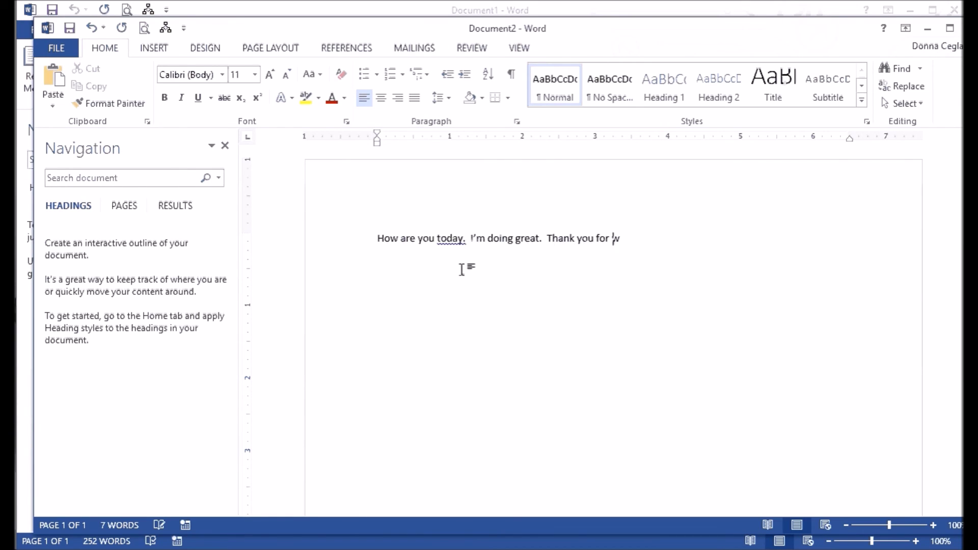
pyautogui.write('atching.')
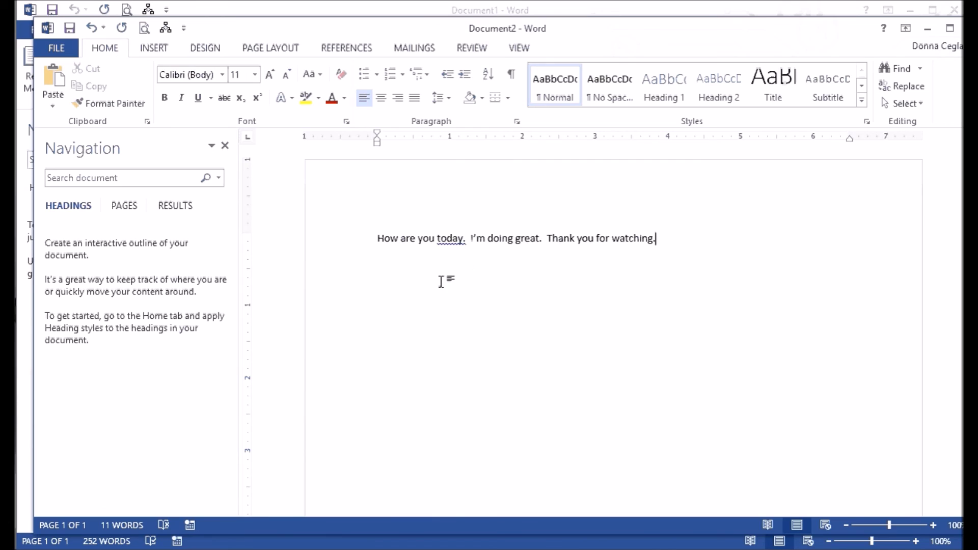
pyautogui.click(166, 30)
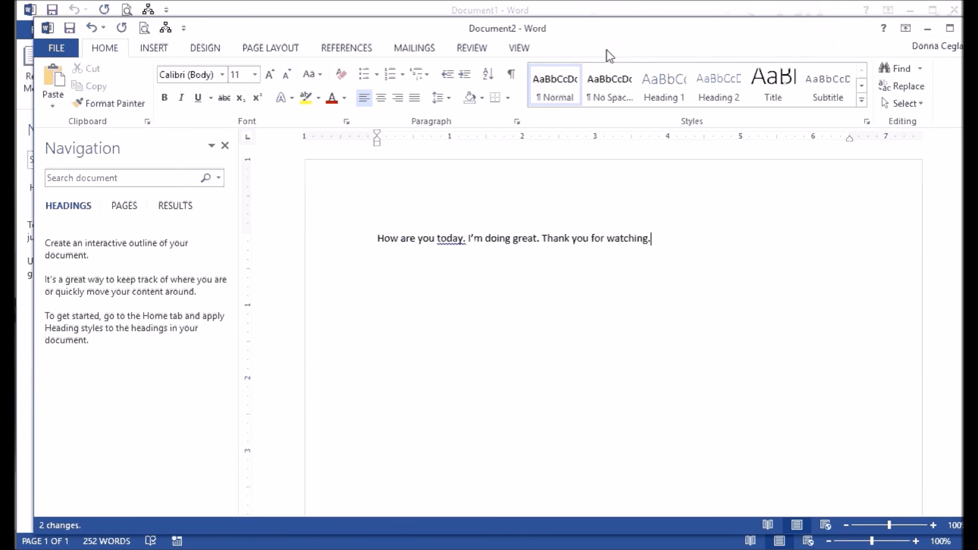
pyautogui.moveTo(620, 36); pyautogui.dragTo(594, 29)
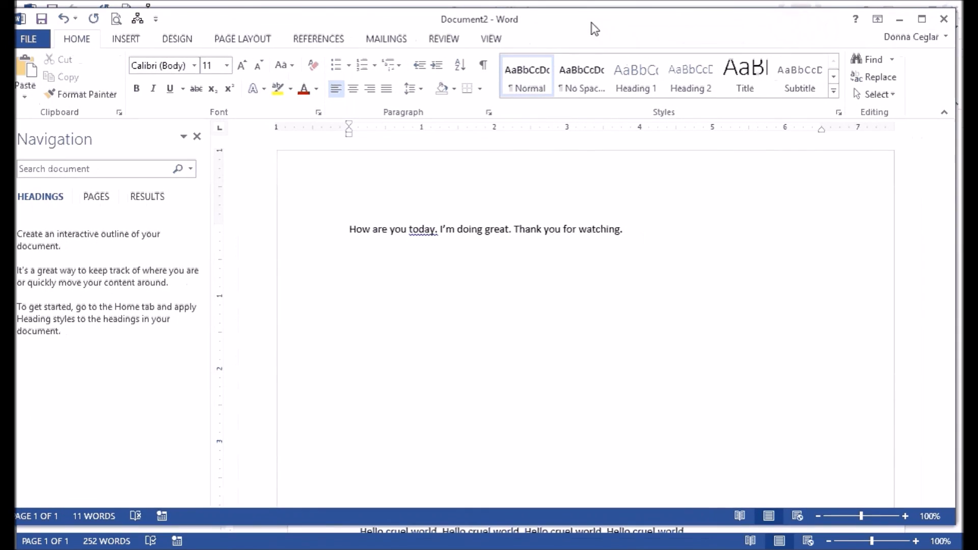